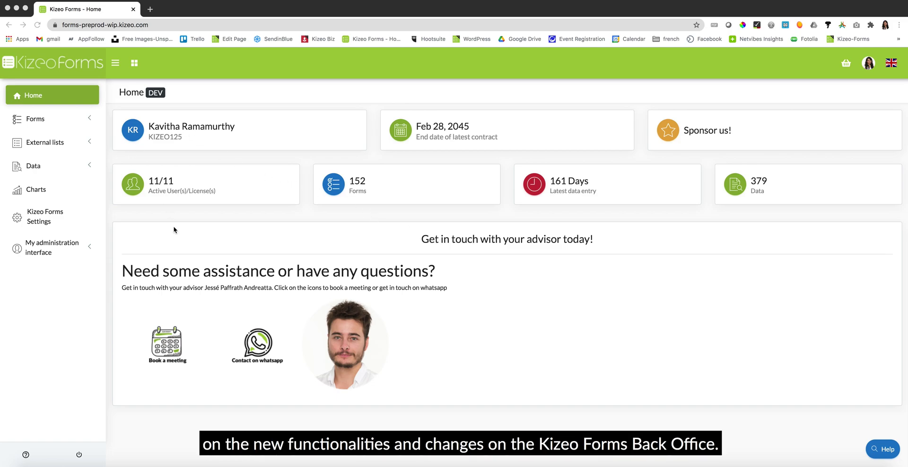
Step: Expand the Forms section of the sidebar to reveal Create a form, My forms and Library
click(47, 121)
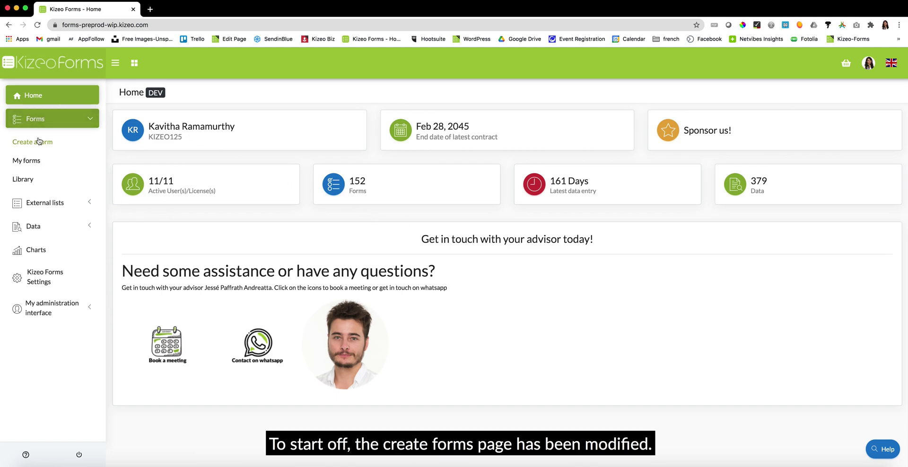
Step: Start a new personalised form from scratch on the Create a form page
click(38, 141)
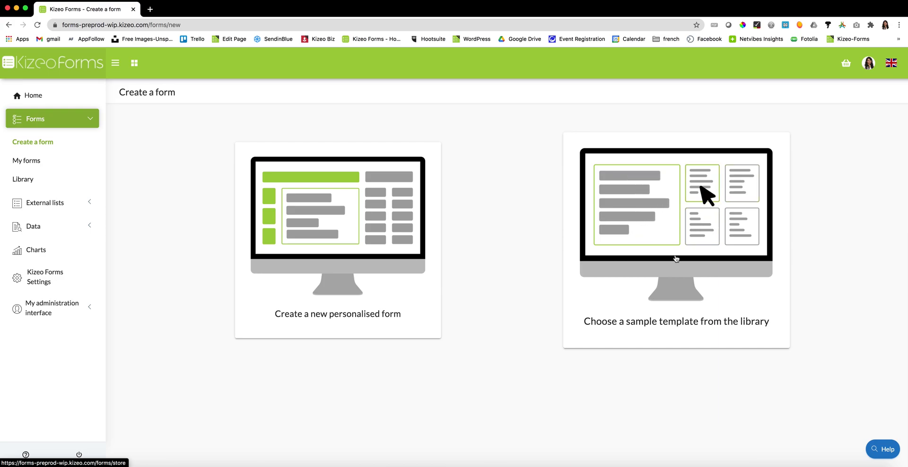
click(392, 251)
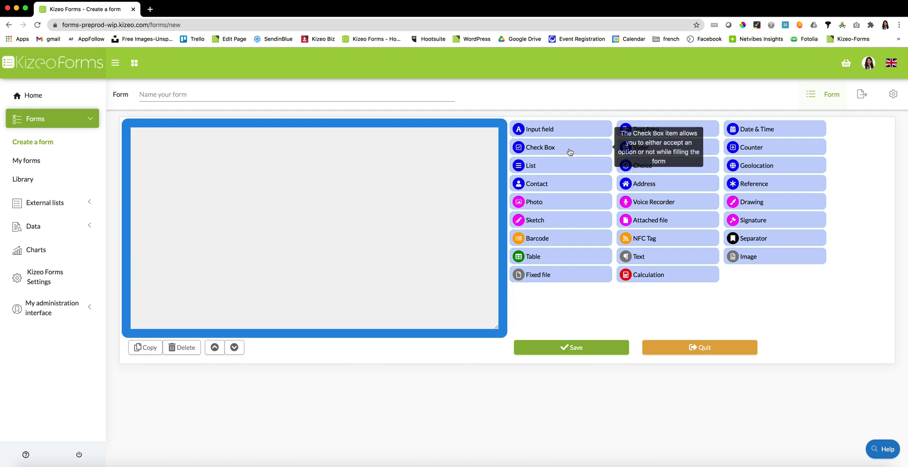
Step: Add Contact and Text Area fields and name the form Mobile field inspection form
drag(545, 189, 425, 201)
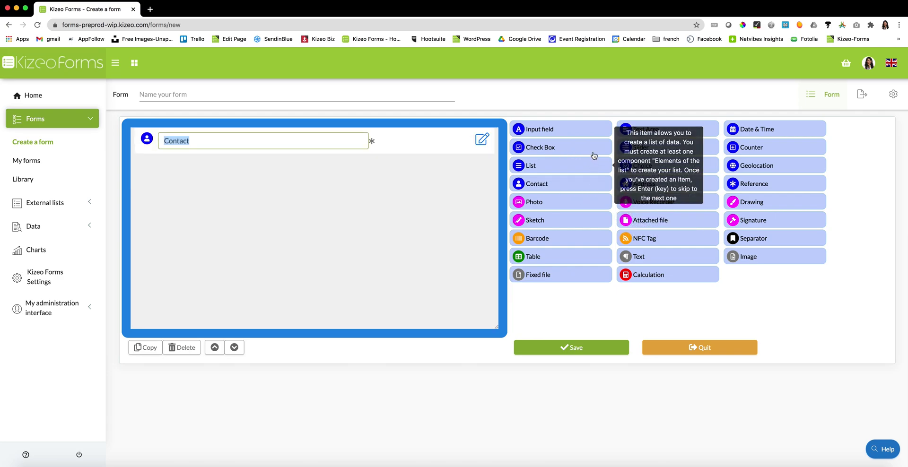
drag(658, 137, 284, 165)
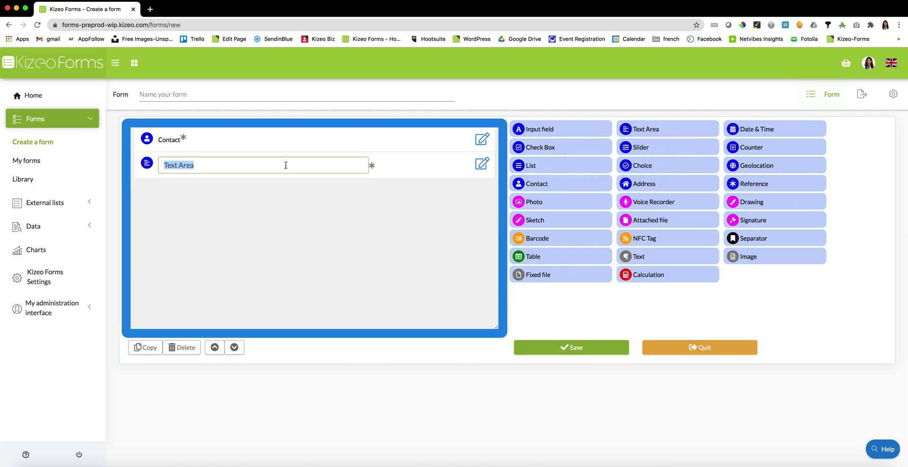
click(215, 93)
key(Down)
key(Return)
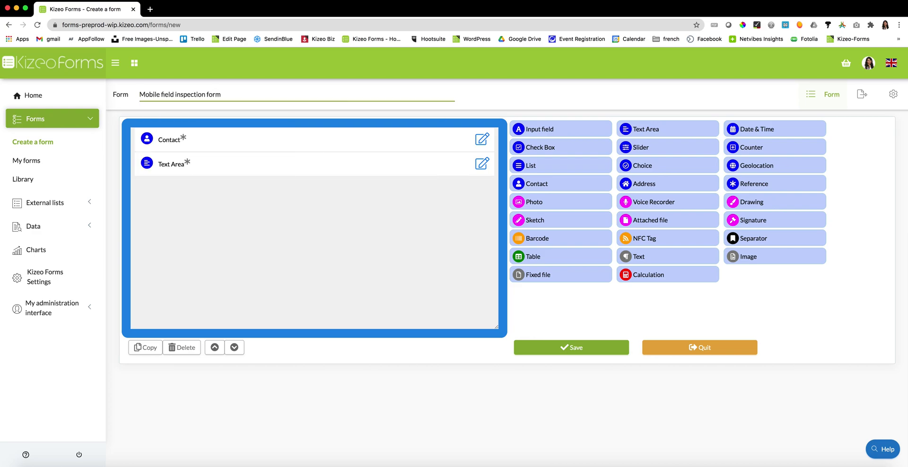
Step: Save the new form and go to its Exports page
click(564, 348)
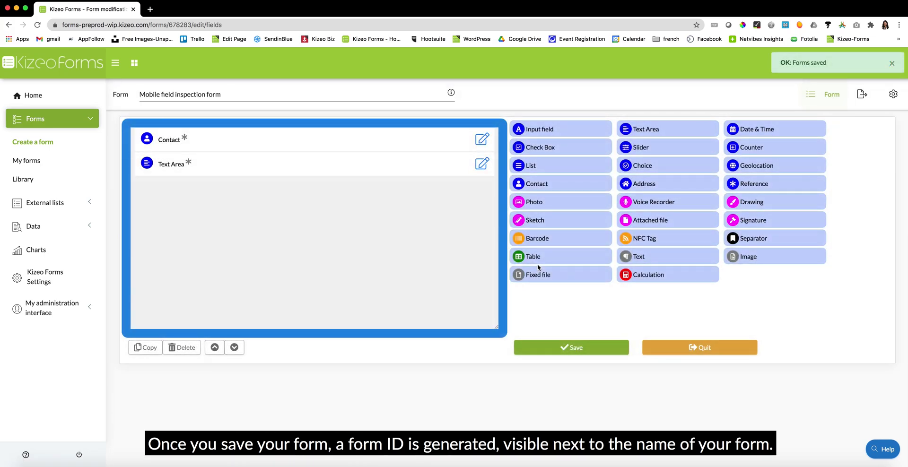
mouse_move(452, 94)
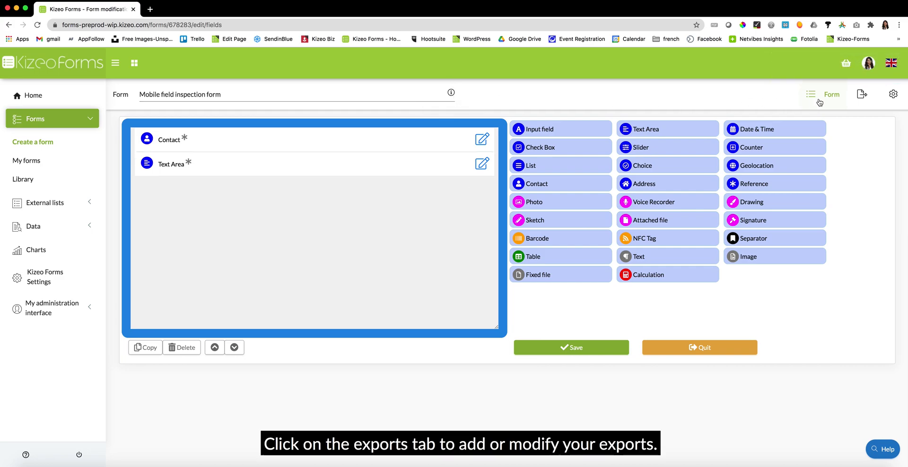
click(860, 97)
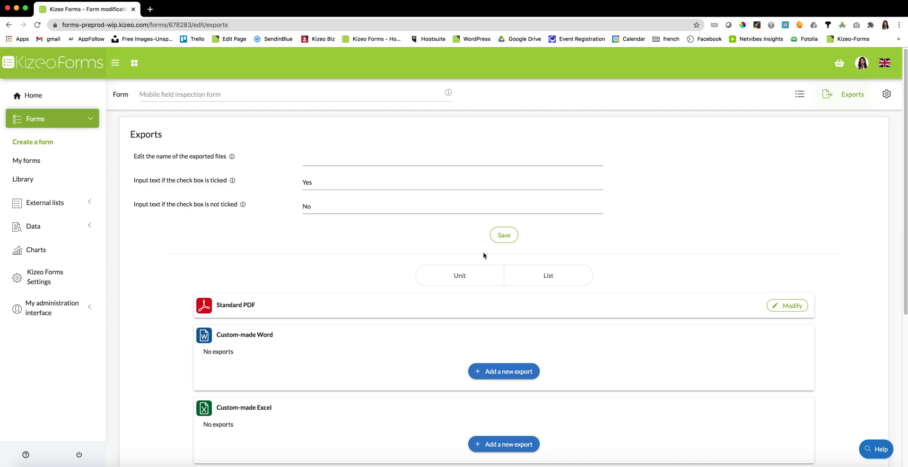
Step: Check the List exports, then return to the Unit exports: Standard PDF, Custom-made Word and Excel
scroll(507, 263, down, 3)
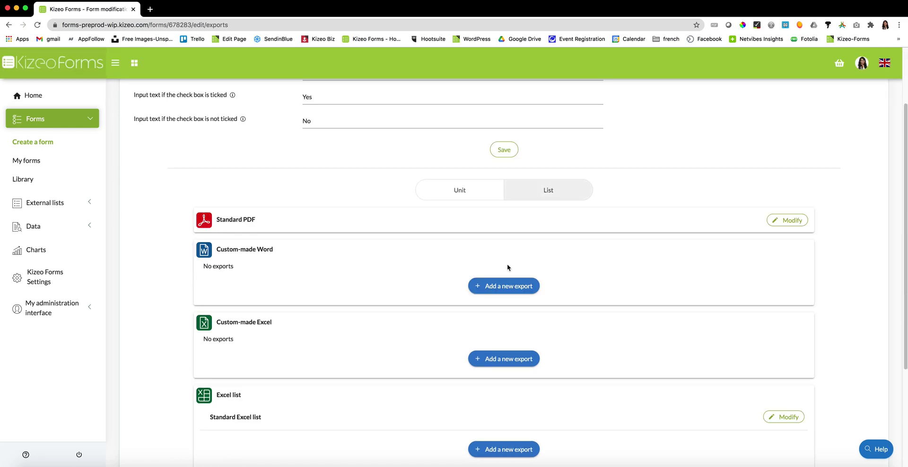
scroll(497, 181, up, 1)
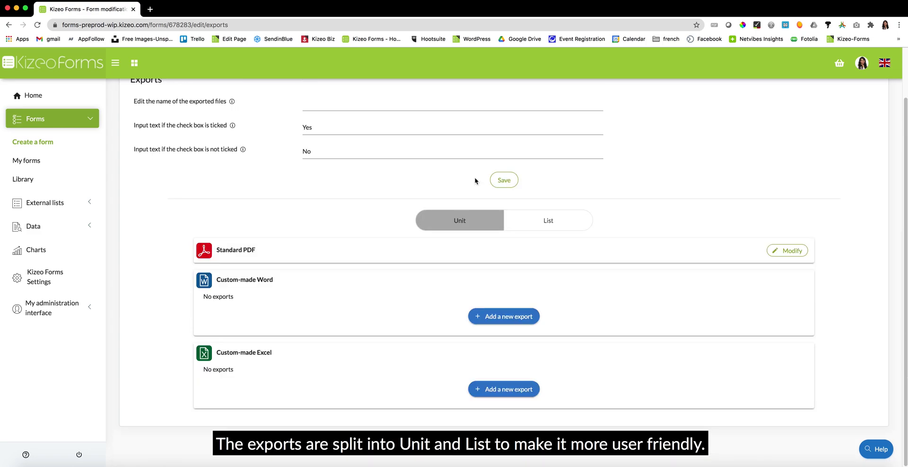
click(534, 224)
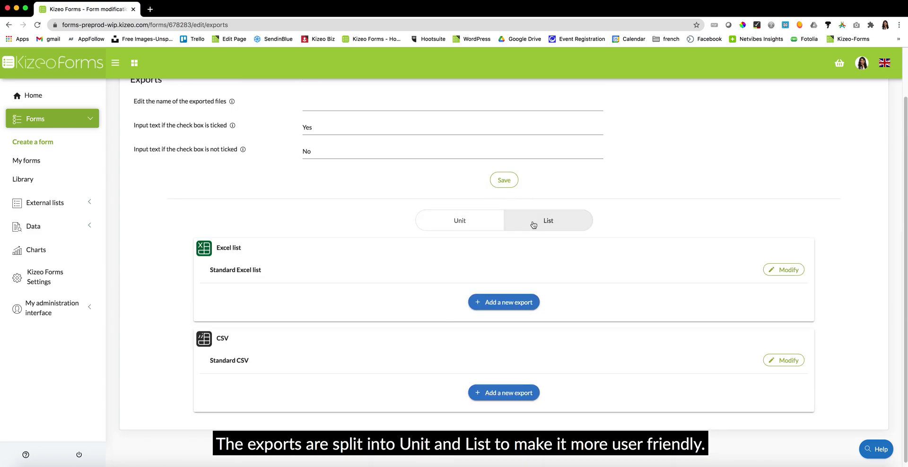
click(449, 229)
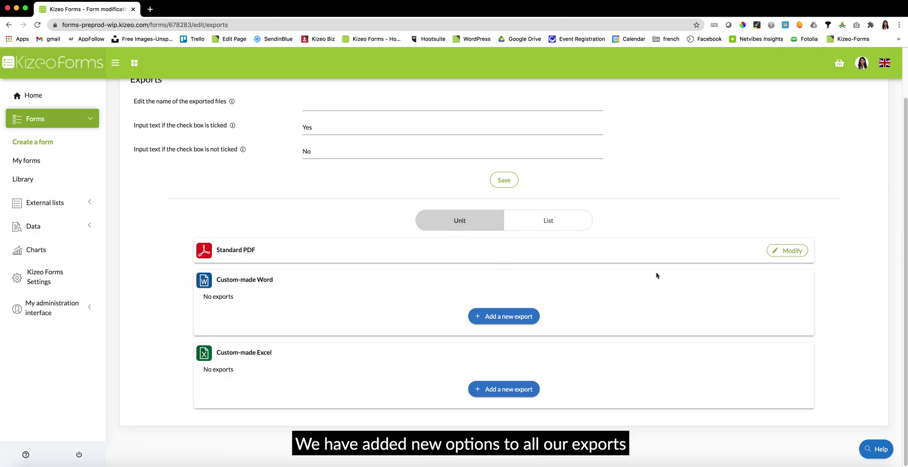
Step: Review the Standard PDF export's personalised first page settings and save them
click(788, 256)
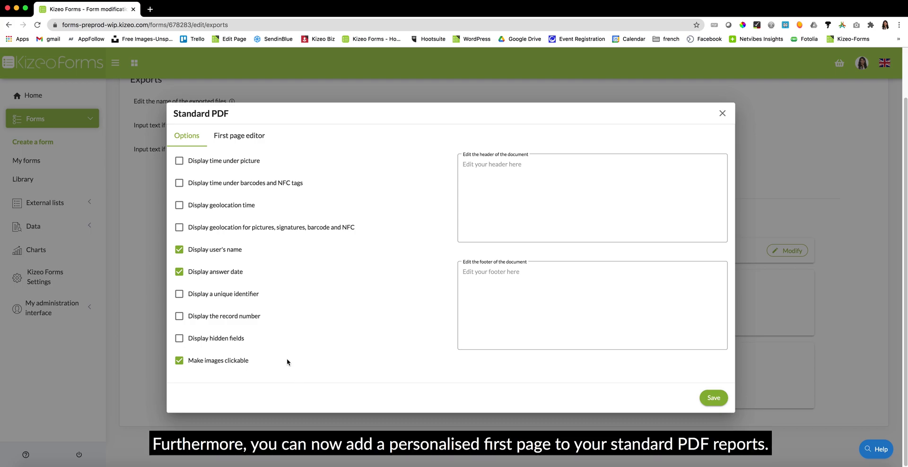
click(247, 137)
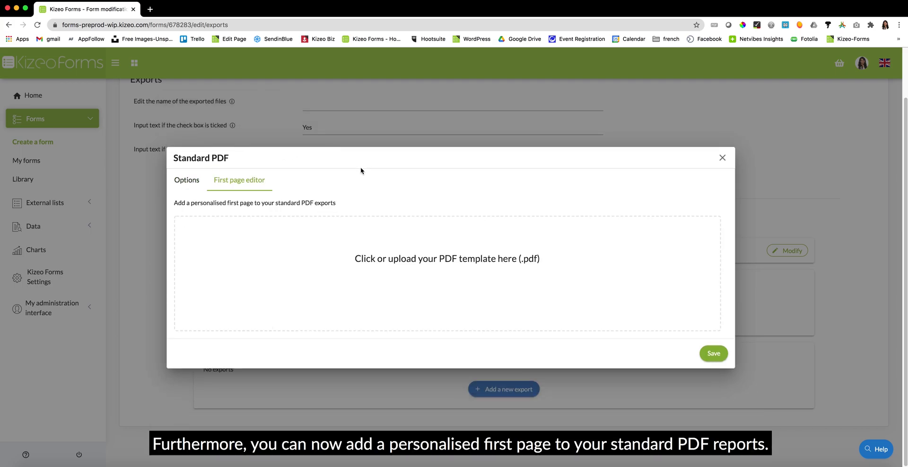
click(714, 353)
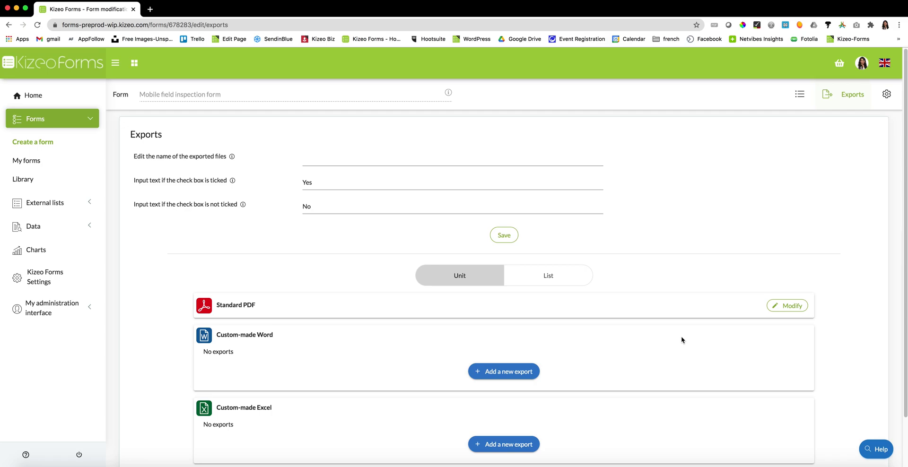
Step: Add a Custom-made Word export from the Mobile_field_inspection_form .docx template
scroll(681, 340, down, 1)
click(522, 346)
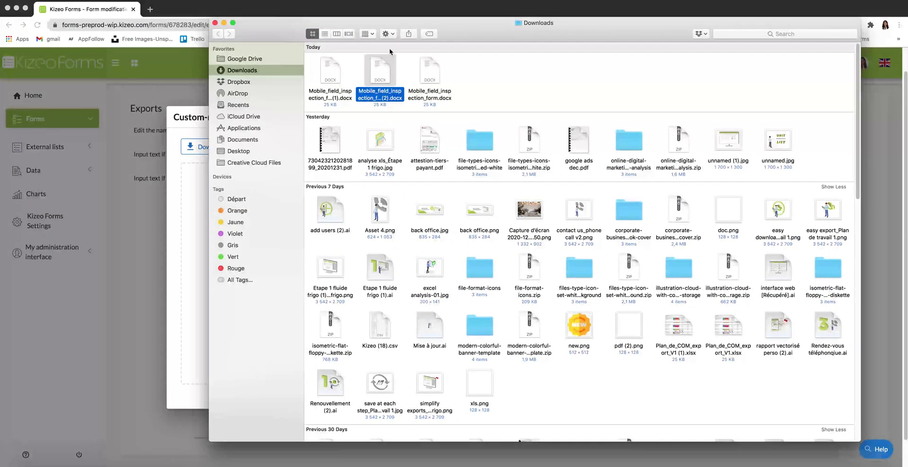
drag(499, 30, 852, 42)
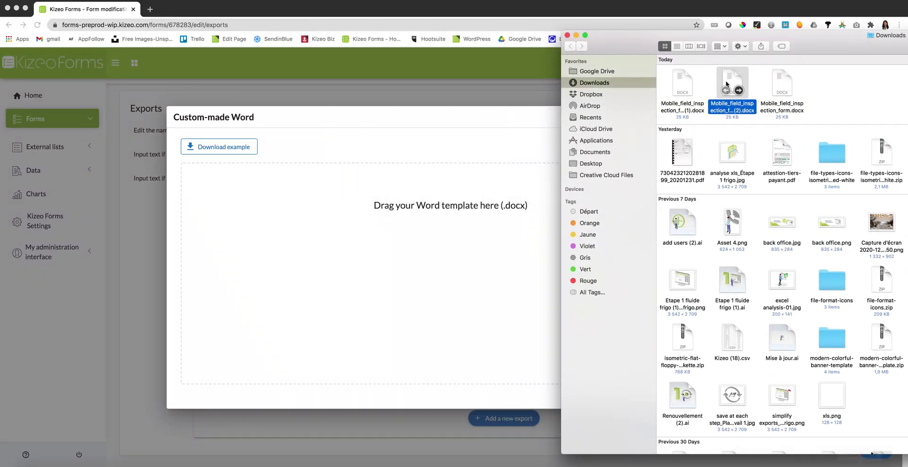
click(781, 81)
drag(781, 81, 453, 239)
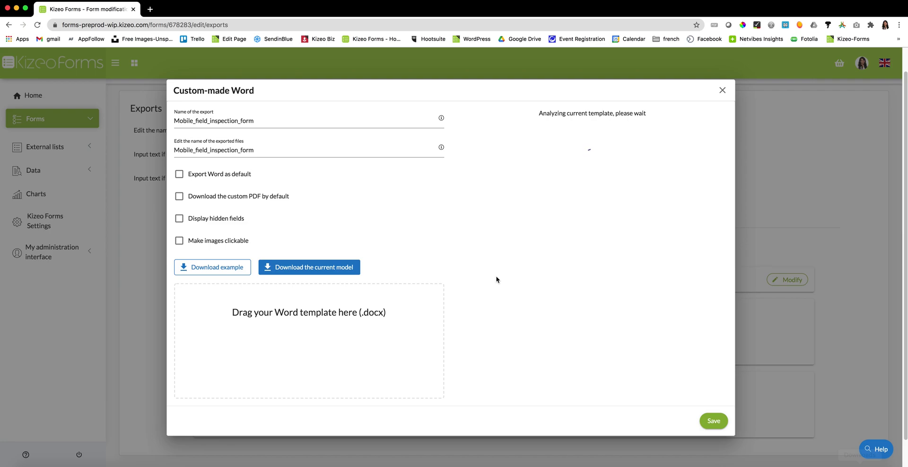
Step: Save the Word export with clickable images, then start a new Custom-made Excel export
click(179, 242)
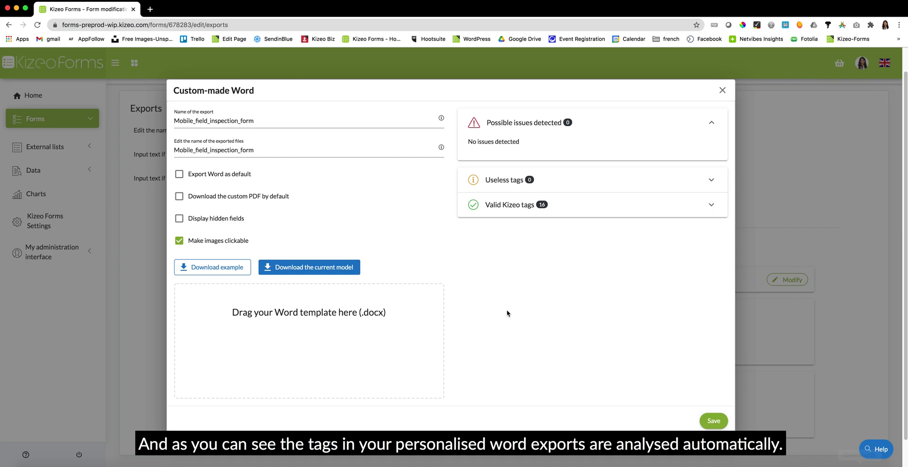
click(713, 421)
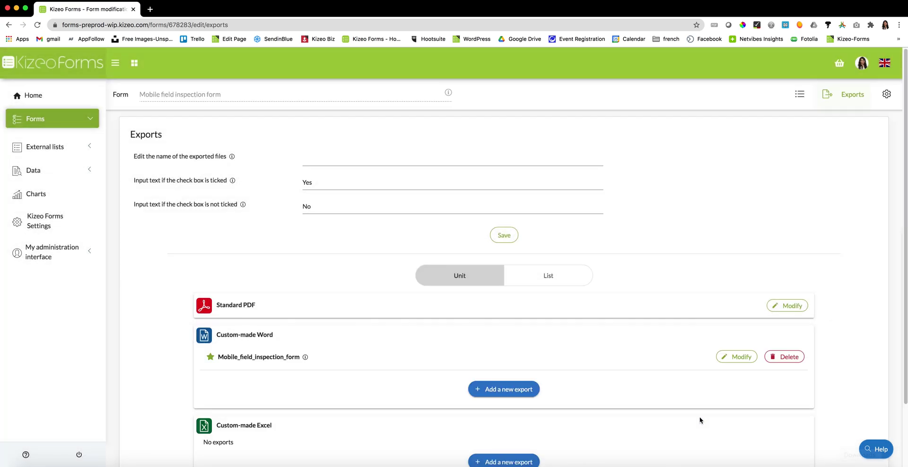
scroll(454, 391, down, 3)
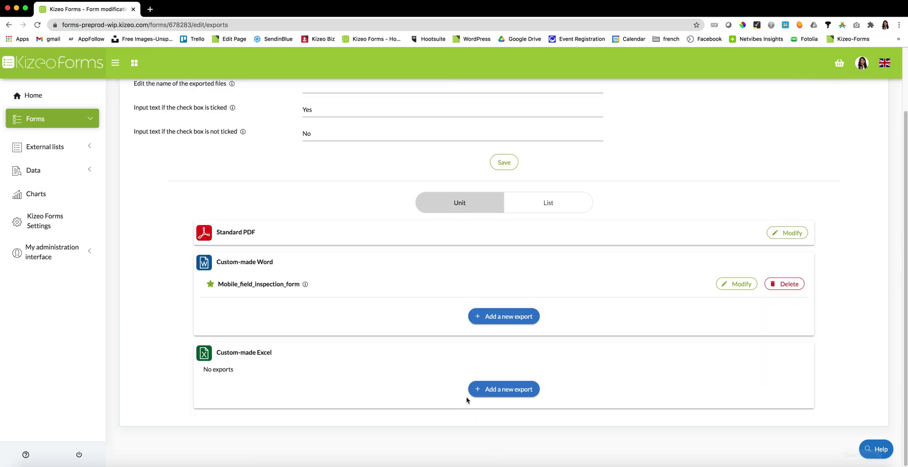
click(476, 392)
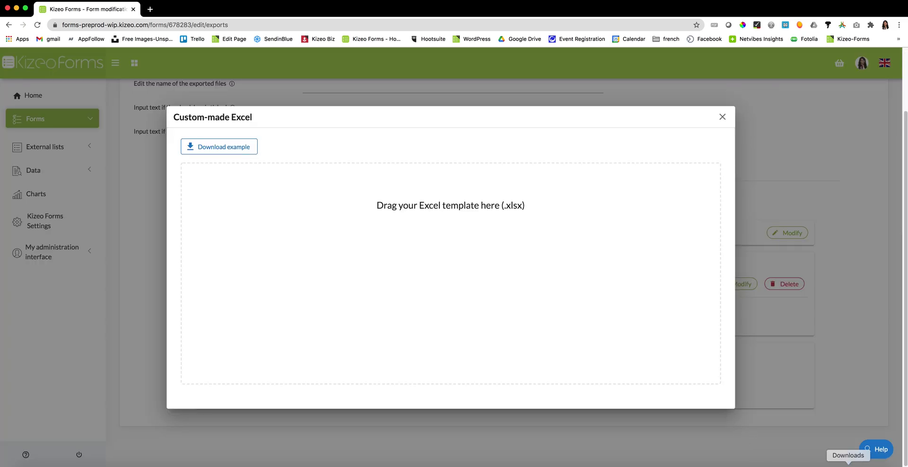
Step: Upload the .xlsx template and save the Excel export with images made clickable
click(849, 462)
drag(835, 80, 470, 247)
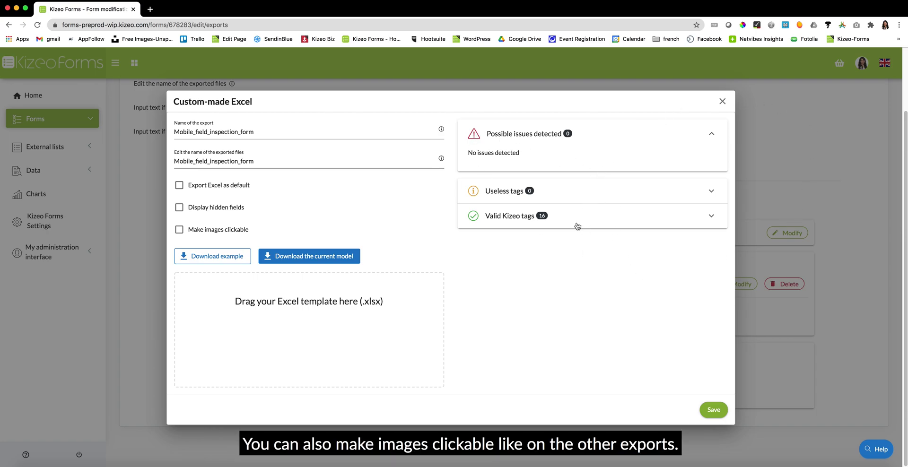
click(179, 230)
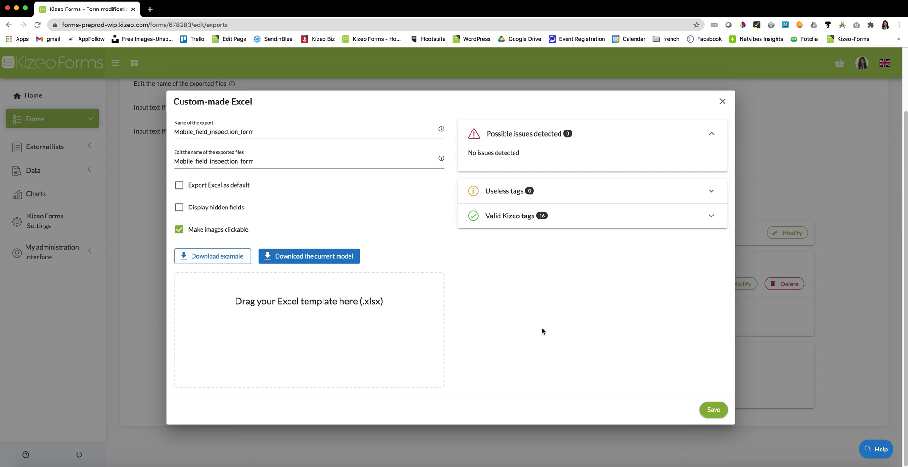
click(713, 409)
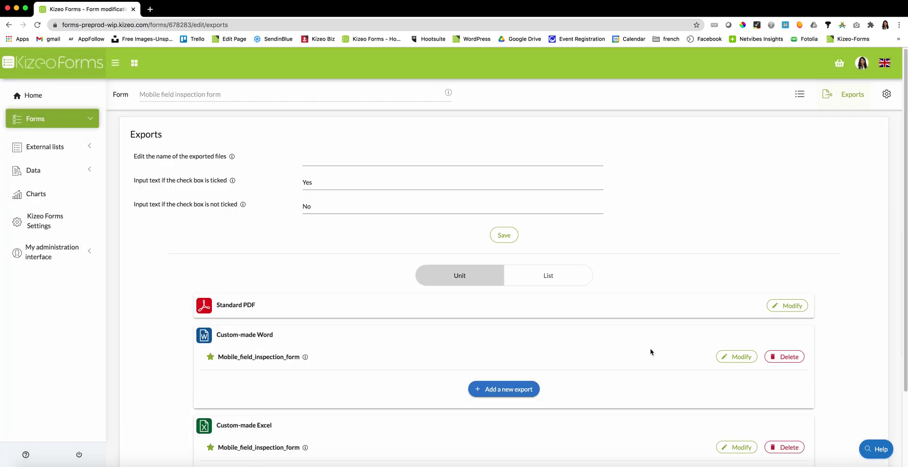
click(530, 282)
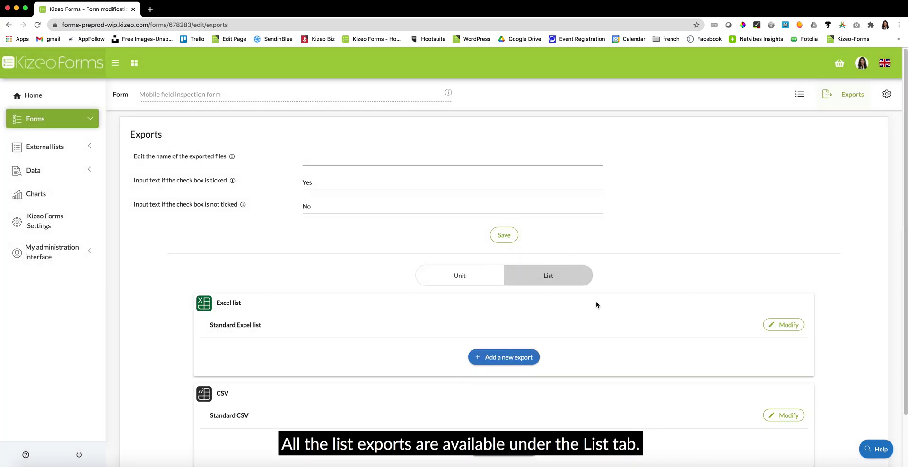
scroll(595, 302, down, 1)
scroll(596, 304, down, 1)
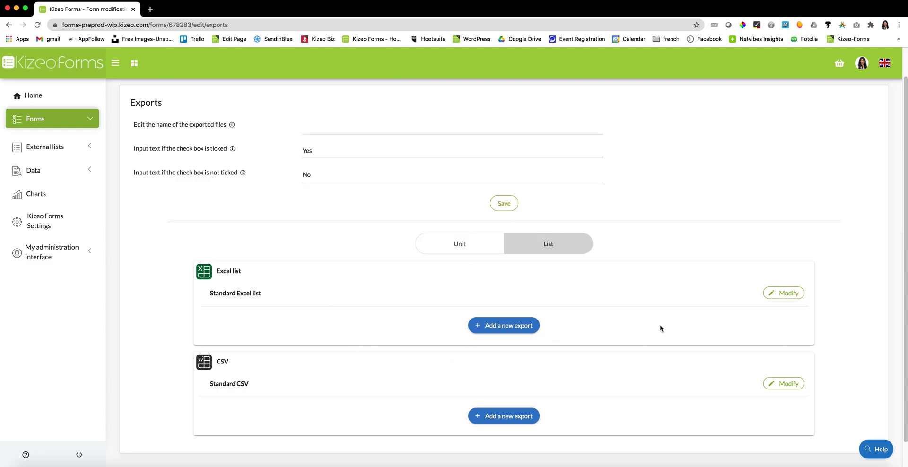
click(772, 297)
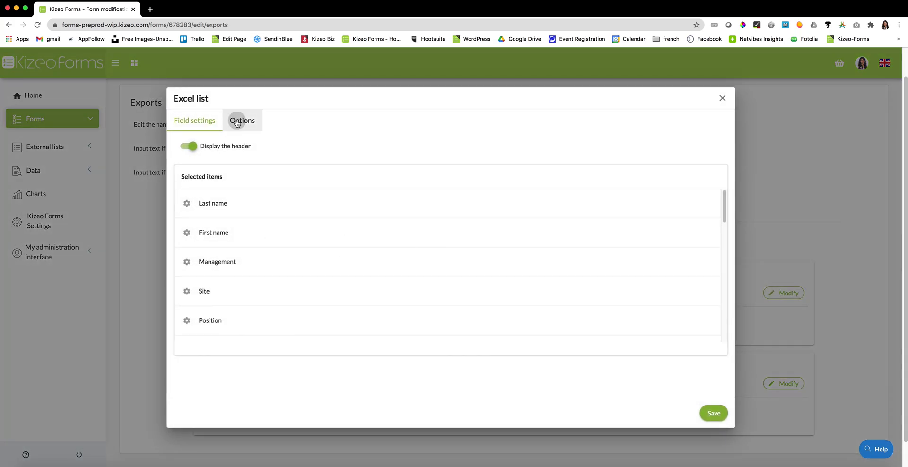
click(237, 122)
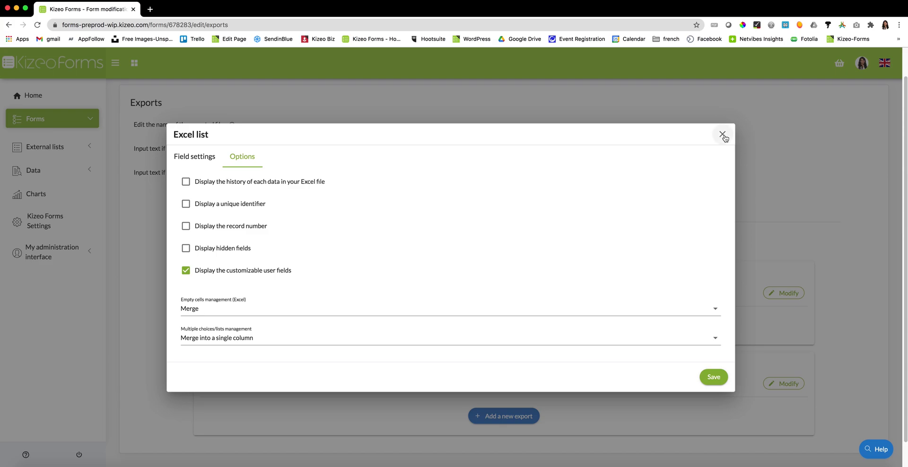
click(722, 136)
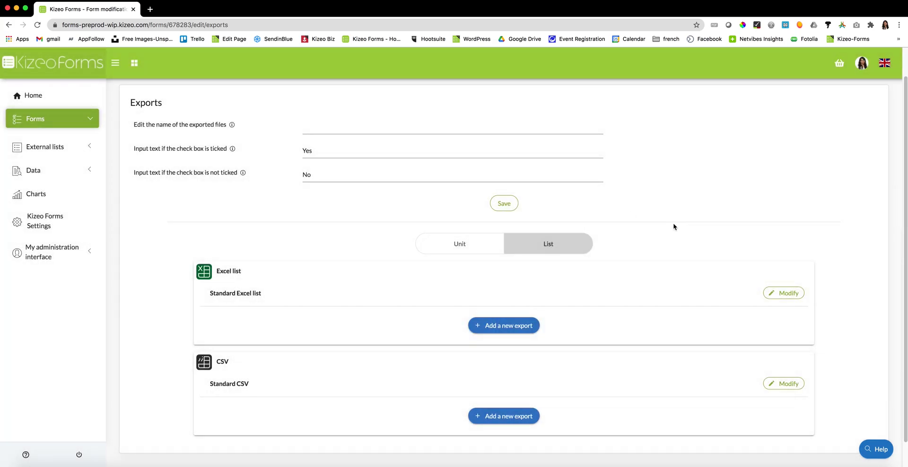
scroll(674, 226, up, 1)
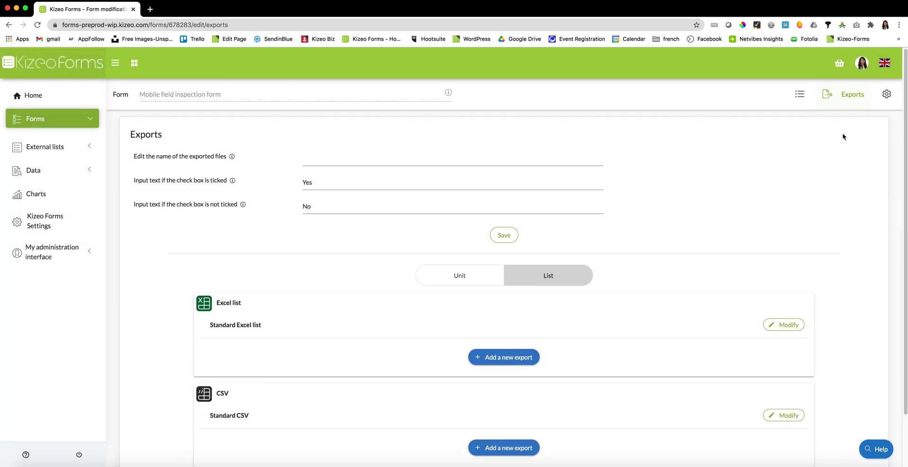
Step: Open the form's Options at the Email section and save them, confirming the update
click(884, 94)
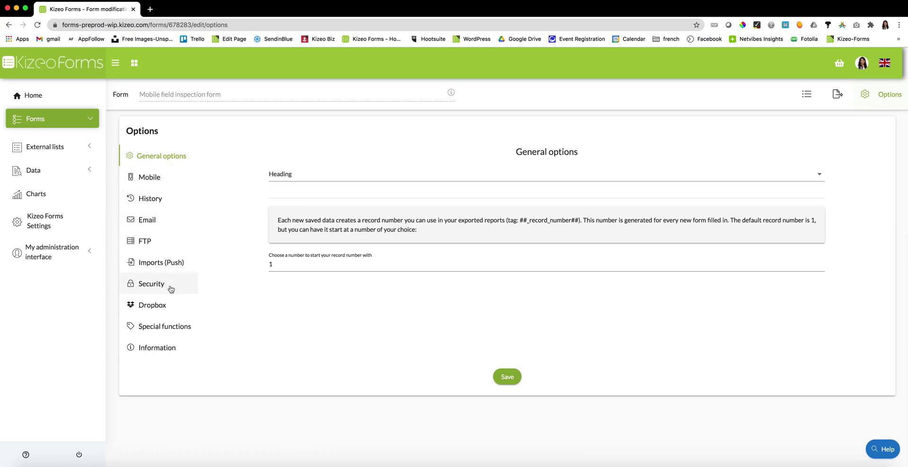
click(147, 221)
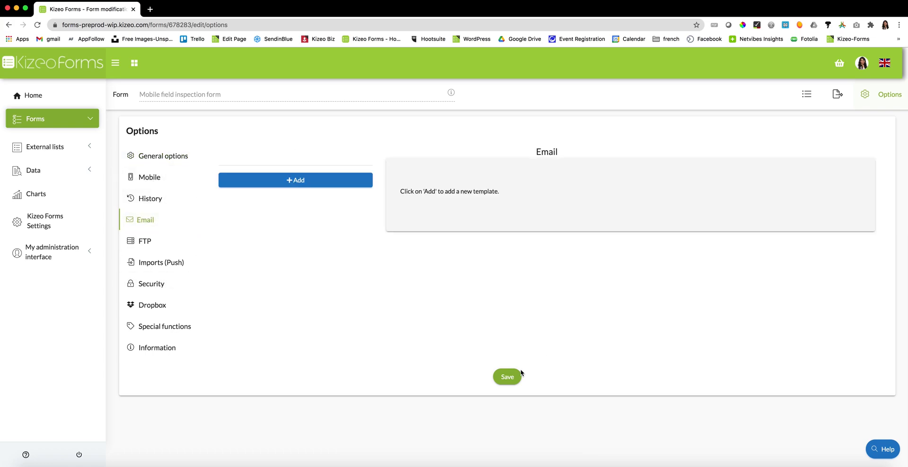
click(516, 377)
click(446, 297)
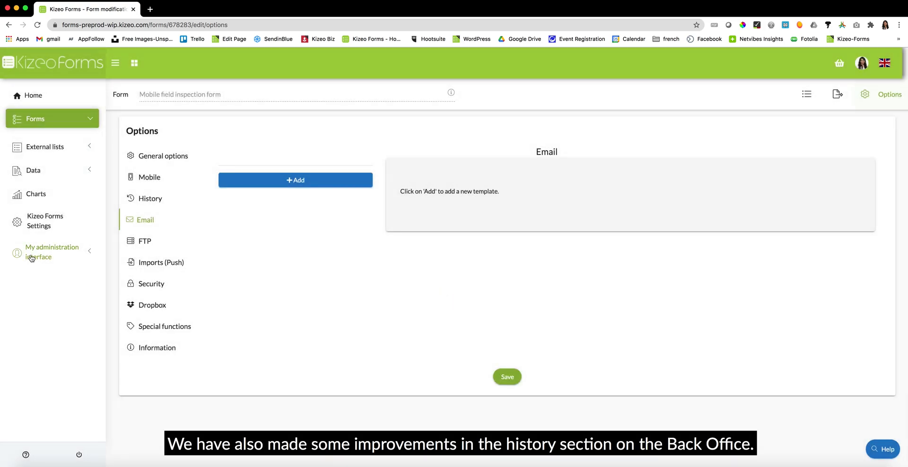
Step: Filter Data History to Risk Assessment Form records since 1 year
click(34, 171)
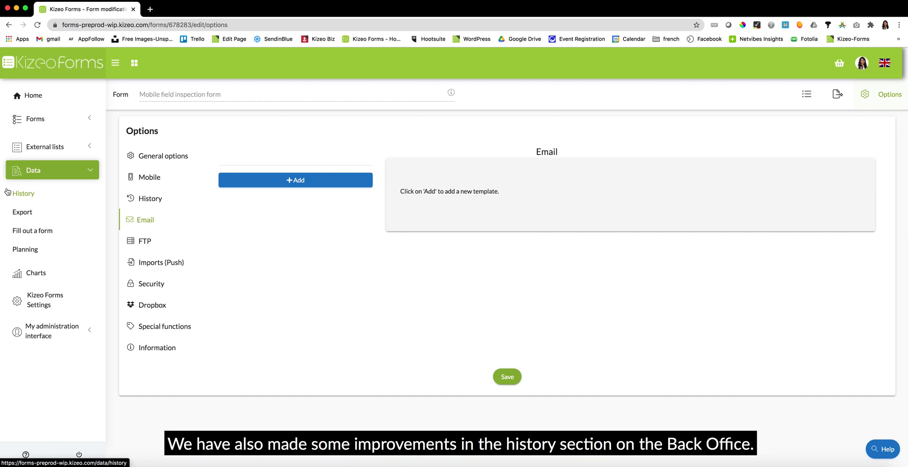
click(30, 194)
click(305, 98)
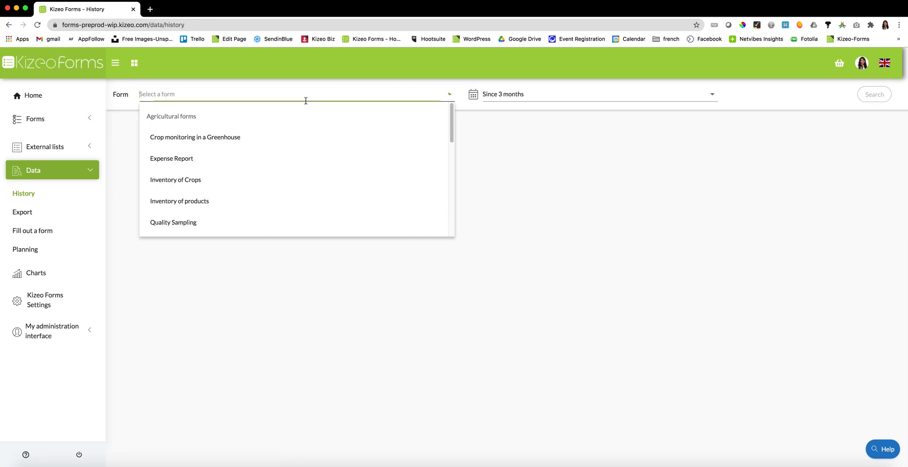
text(r)
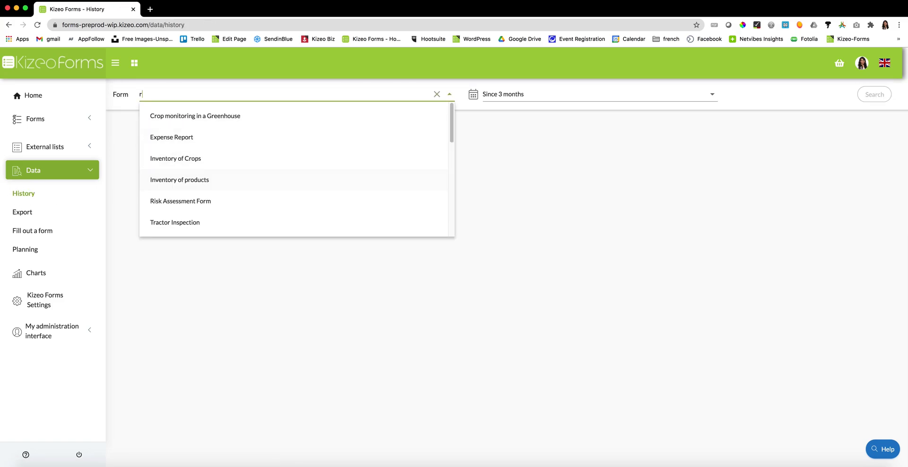
text(is)
click(194, 116)
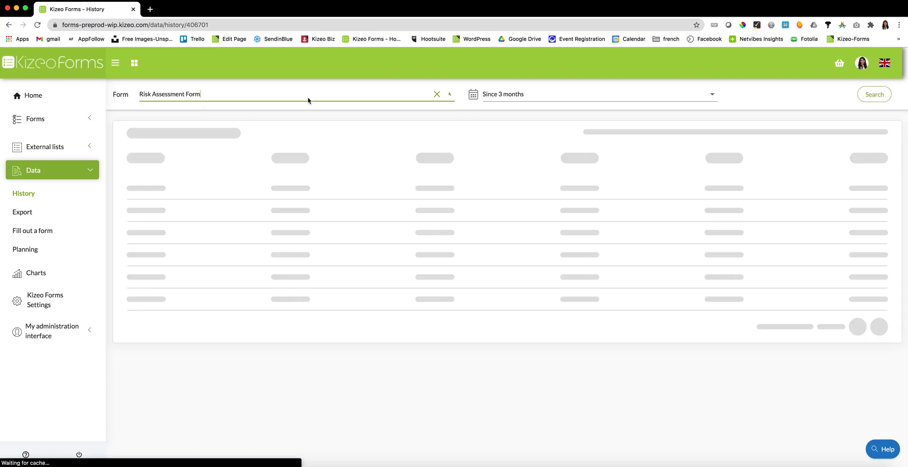
click(589, 96)
click(518, 148)
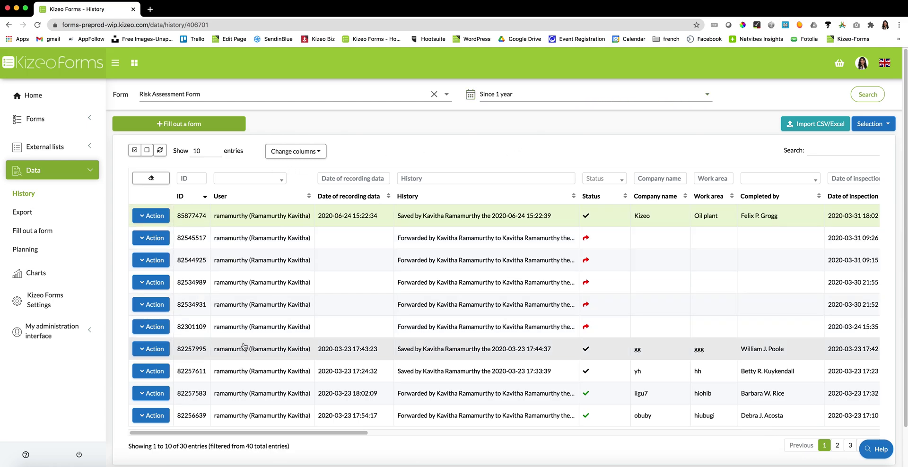
Step: Export the selected Risk Assessment Form records as Standard PDF and allow site notifications
click(241, 304)
click(241, 282)
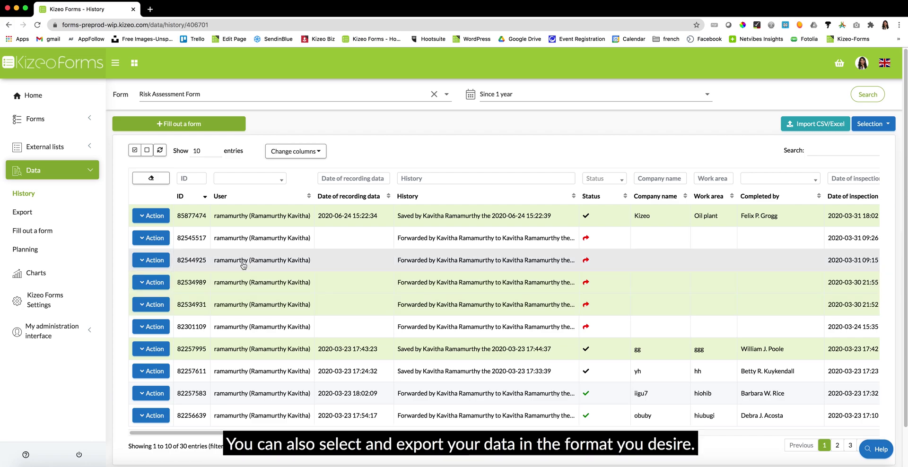
click(873, 124)
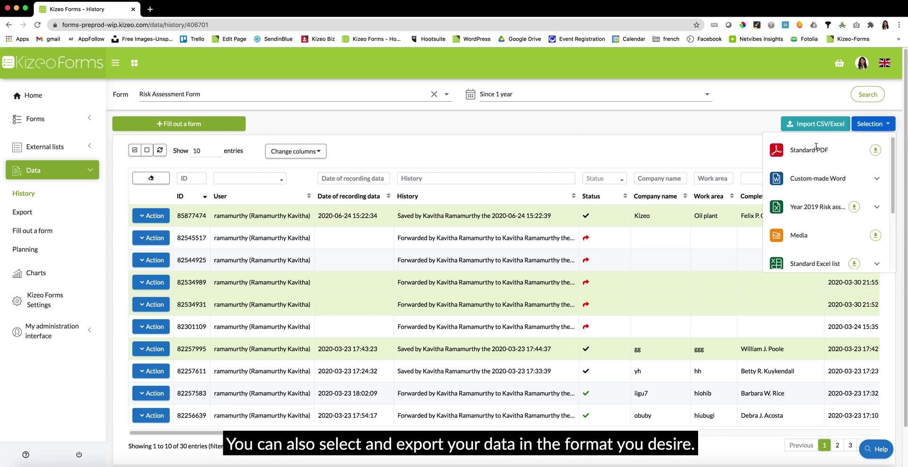
click(875, 150)
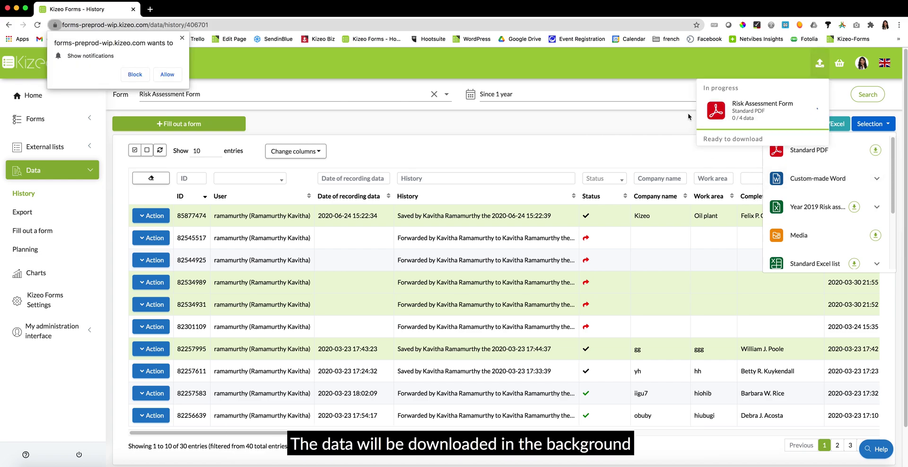
click(161, 74)
Step: Download the finished Risk Assessment Form Standard PDF export as a zip from the header downloads panel
click(33, 95)
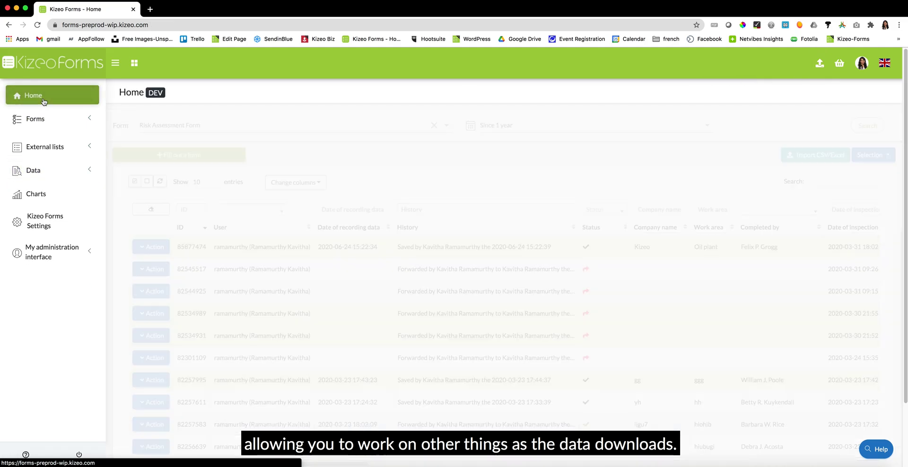
click(45, 119)
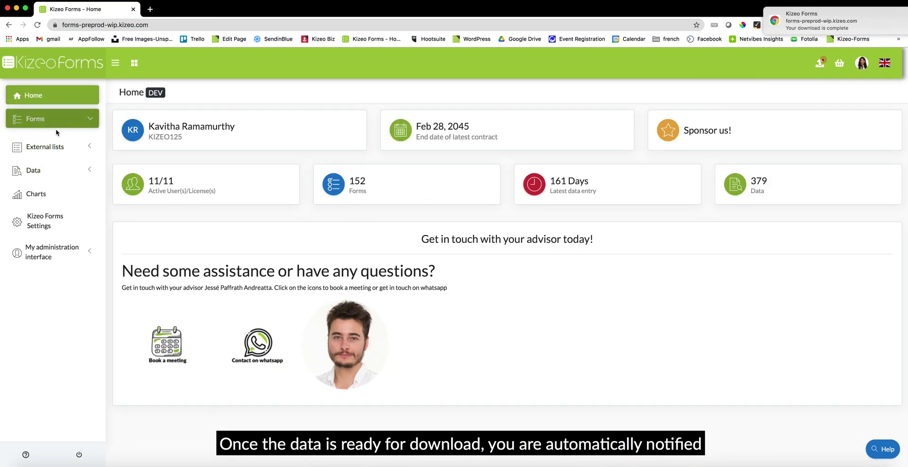
mouse_move(756, 19)
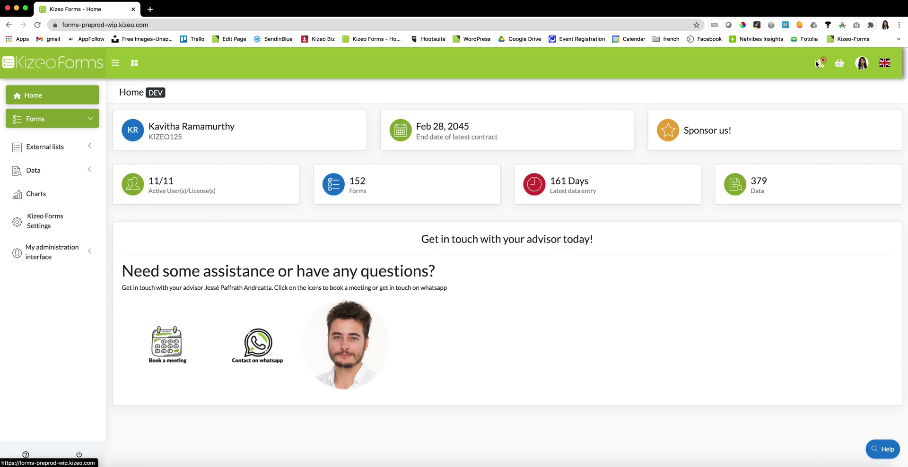
click(817, 63)
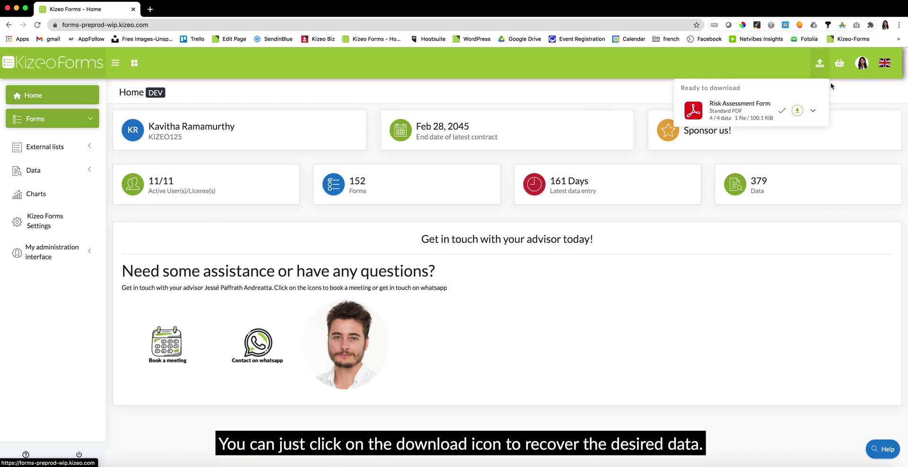
click(797, 110)
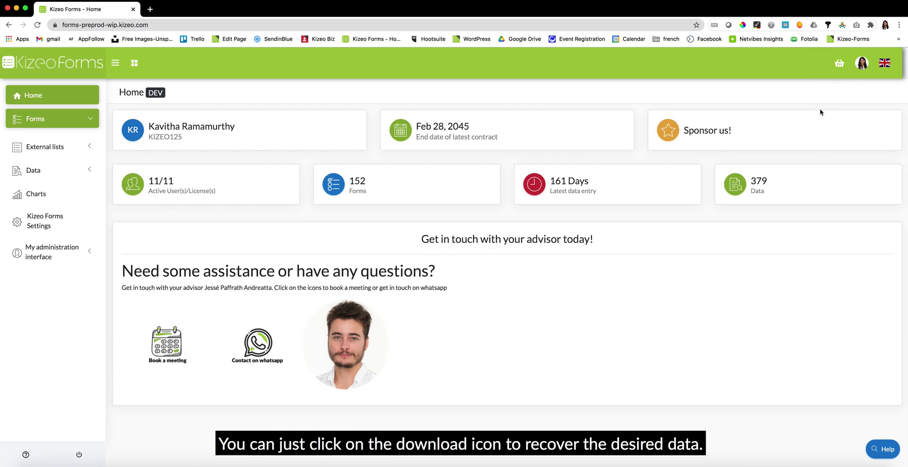
Step: Go back to the Data History page listing the 31 Risk Assessment Form entries
click(48, 170)
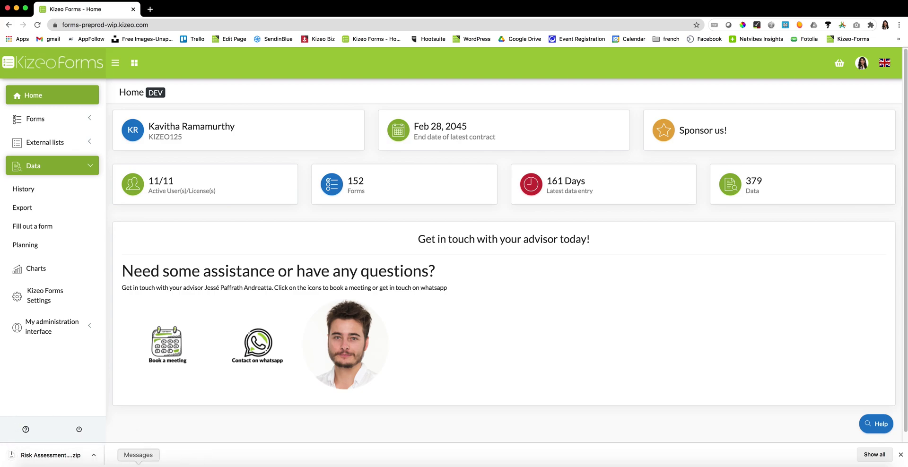
click(47, 226)
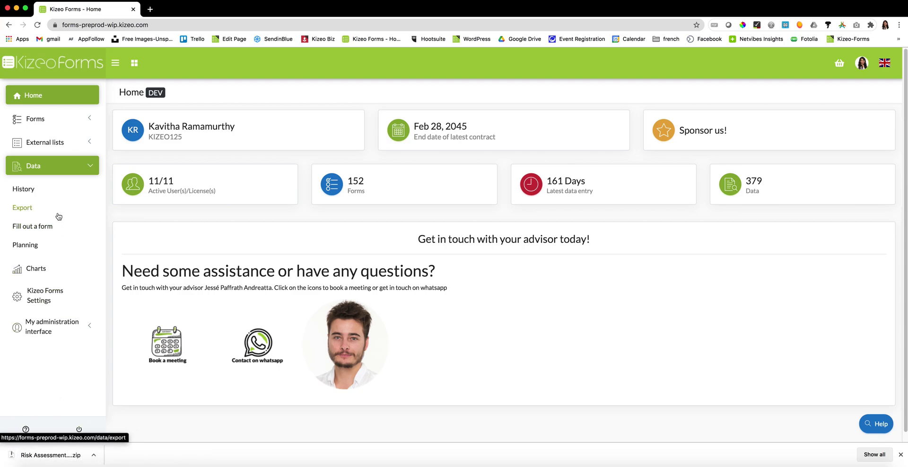
click(29, 191)
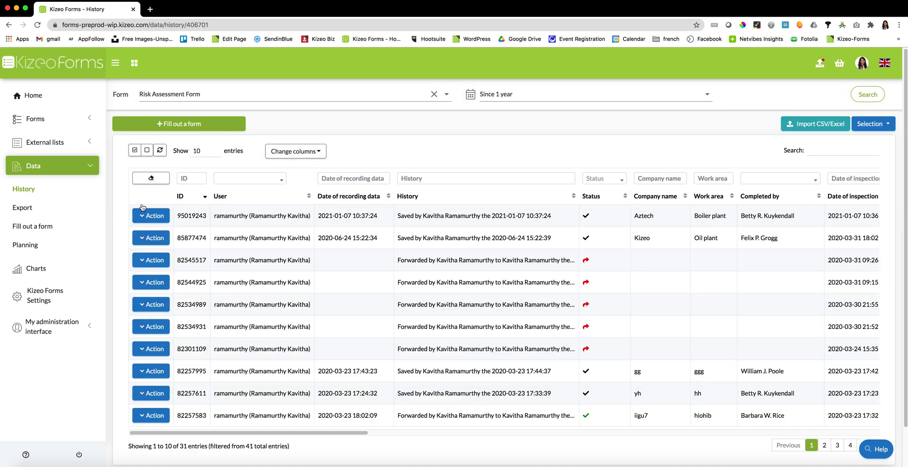
Step: Generate a Standard PDF report for the newest Risk Assessment Form record (Aztech)
click(151, 215)
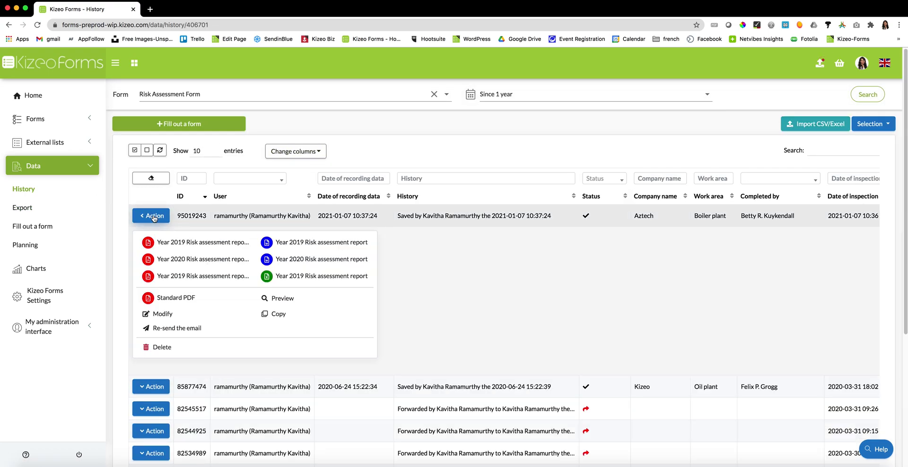
click(169, 296)
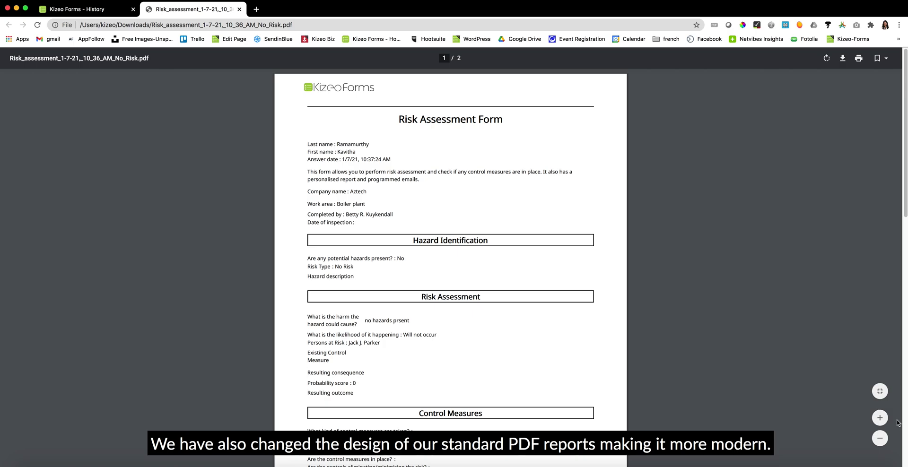
Step: After reviewing the two-page Aztech report PDF, switch back to the Kizeo Forms History tab
click(99, 10)
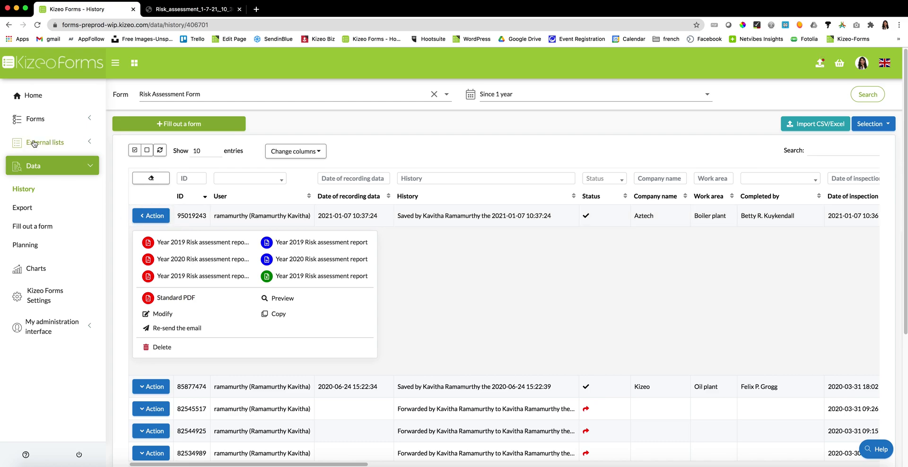
Step: Open the Create a form page from the sidebar's Forms section
click(35, 120)
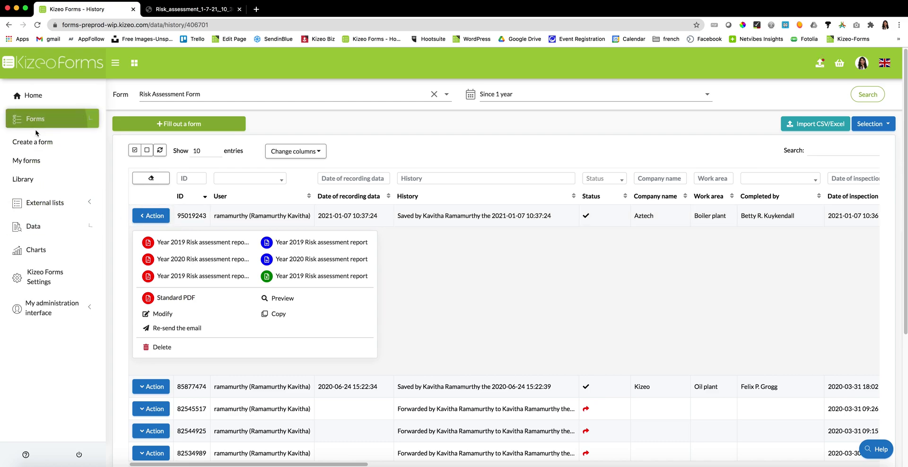
click(38, 143)
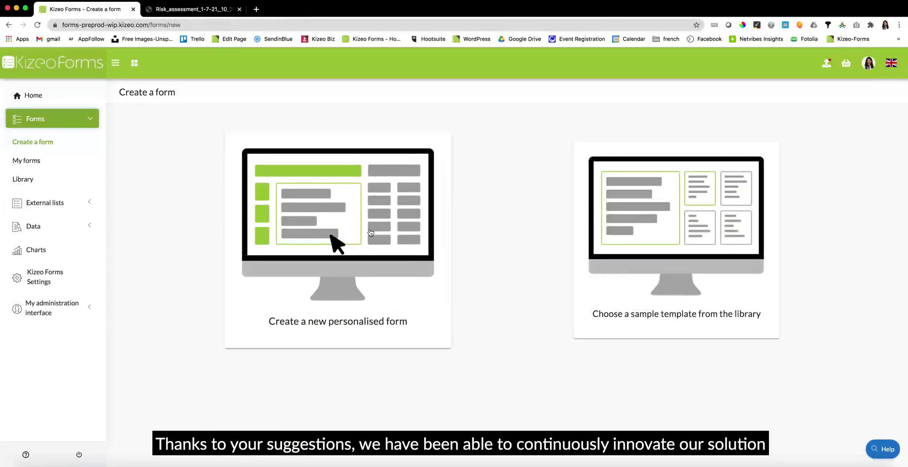